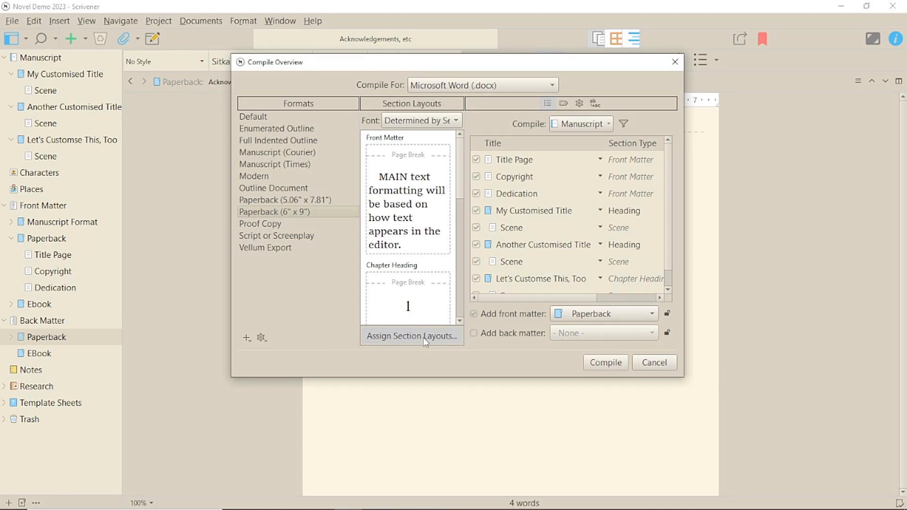
Step: Assign the Chapter Heading layout to the Chapter Heading section type in the section layouts
left_click(424, 337)
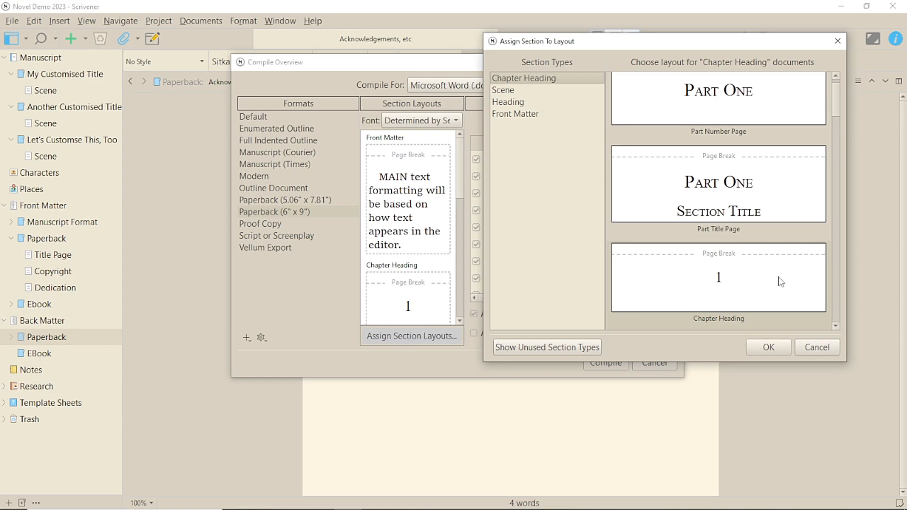
left_click(764, 287)
left_click(768, 347)
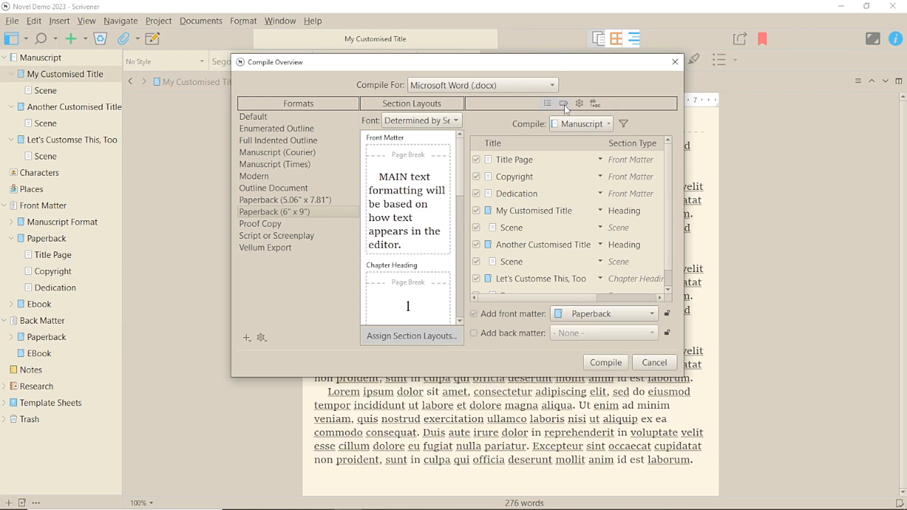
Step: Set the compile metadata title to My Novel and abbreviated title to Novel, fill in the author name fields, and compile the manuscript
left_click(563, 103)
type("My Novel")
key("Tab")
type("Novel")
key("Tab")
type("Juliet Boyd")
key("Tab")
type("Juliet")
key("Tab")
type("Boyd")
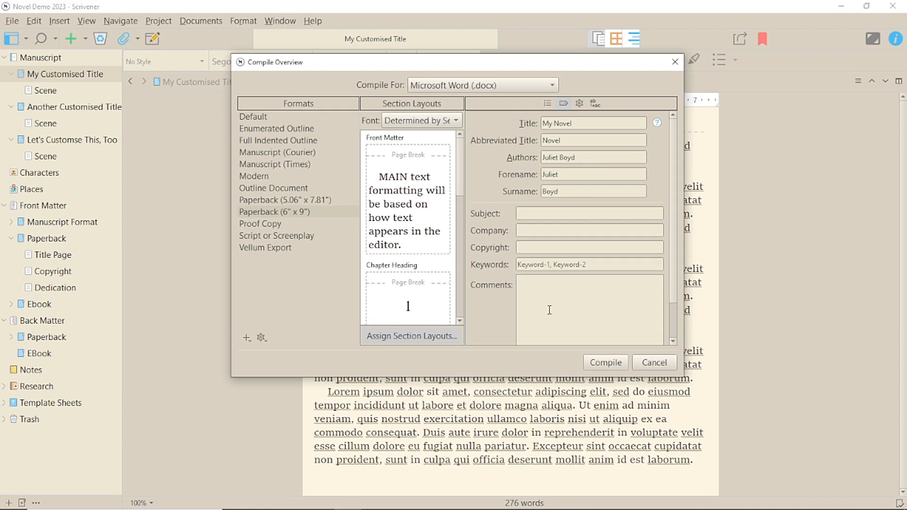
key("alt")
left_click(597, 363)
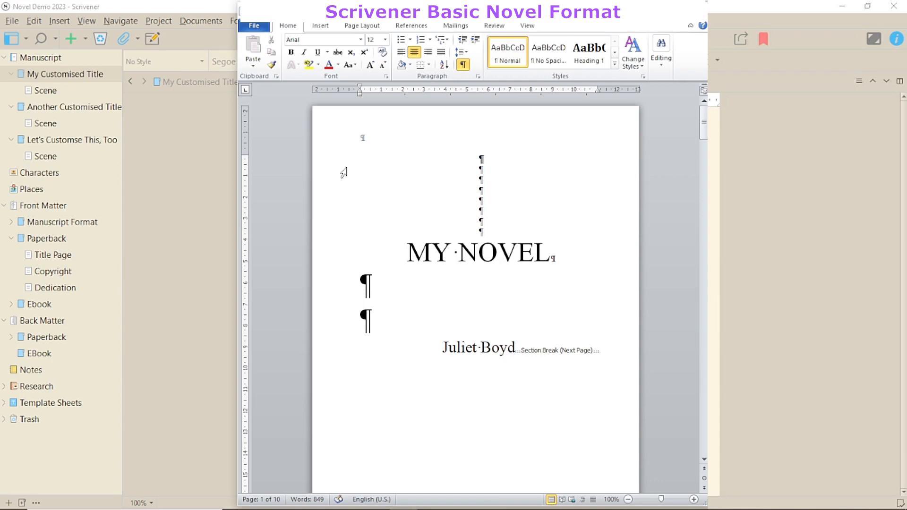
Step: In Word, show the Apply Styles pane and check the styles used on the title, the author line and the whole document
key("ctrl+shift+s")
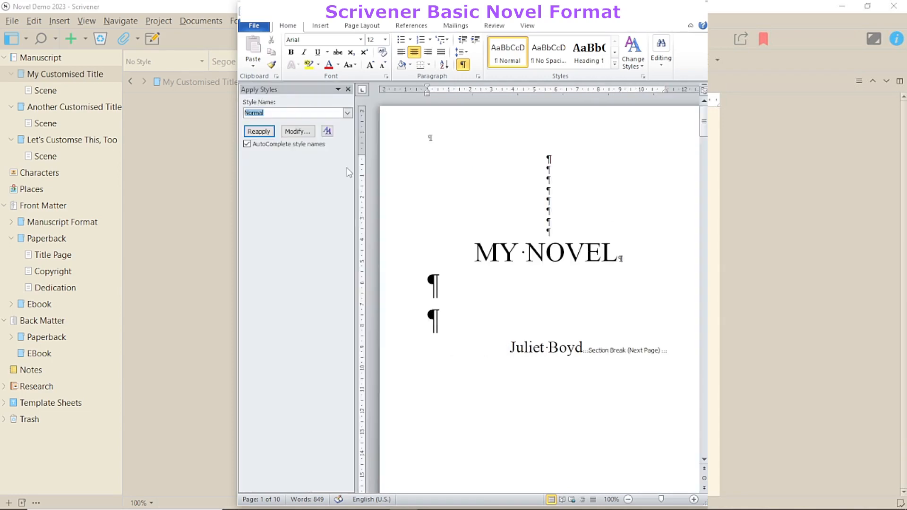
left_click(540, 250)
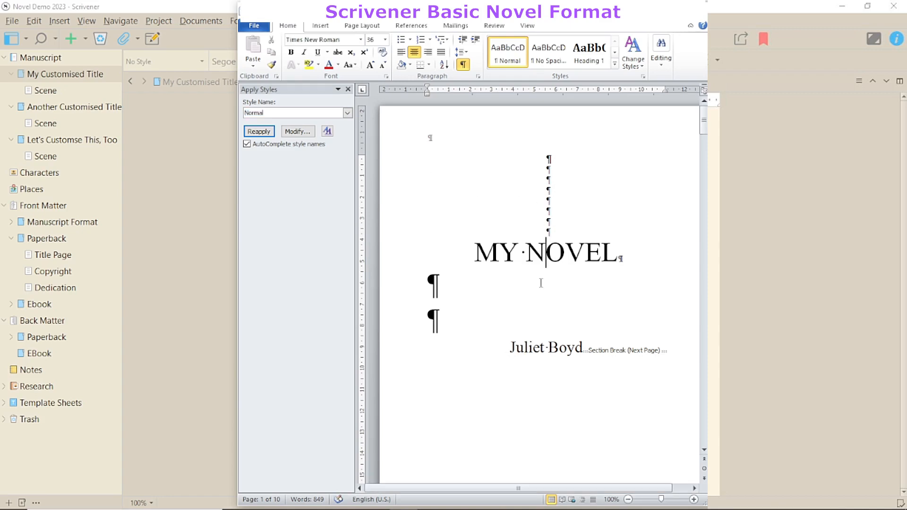
left_click(545, 348)
key("ctrl+a")
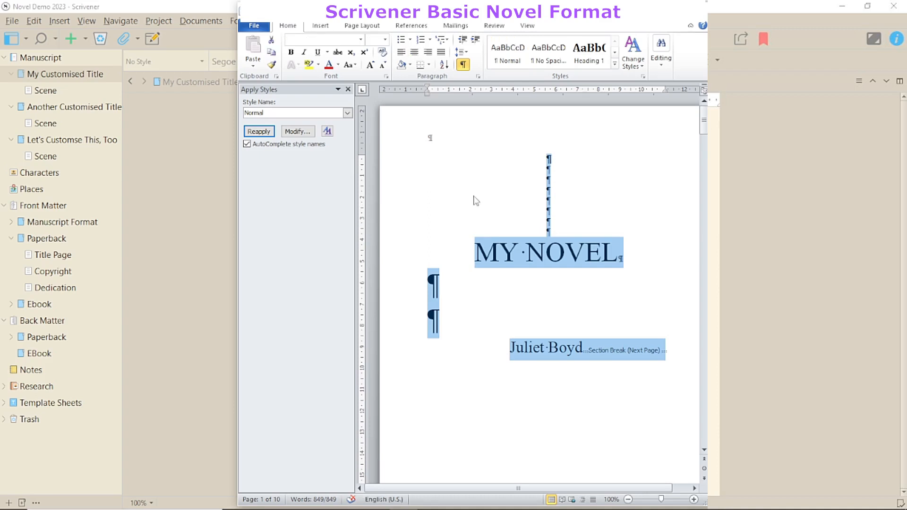
left_click(521, 279)
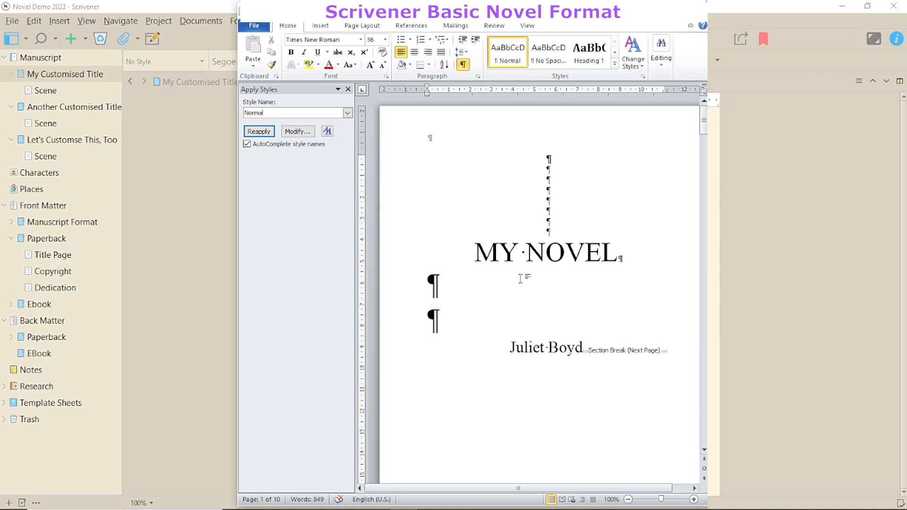
Step: Start a new paragraph style named Chapter Titles from the chapter number 1 line, based on no style
scroll(521, 279, "down", 20)
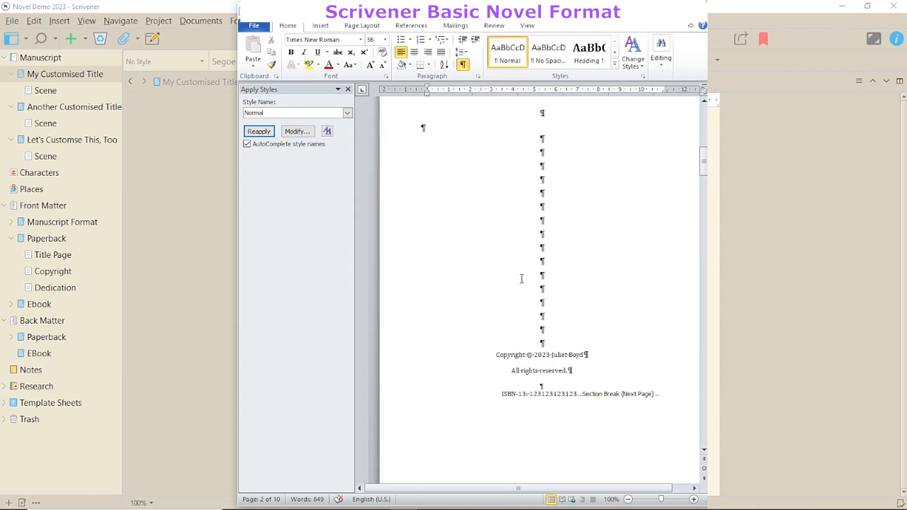
scroll(521, 279, "down", 20)
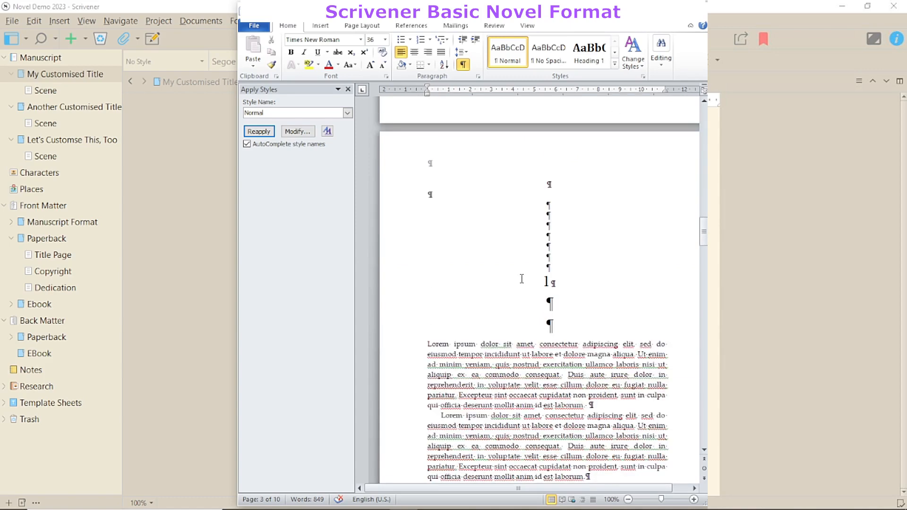
scroll(521, 278, "up", 10)
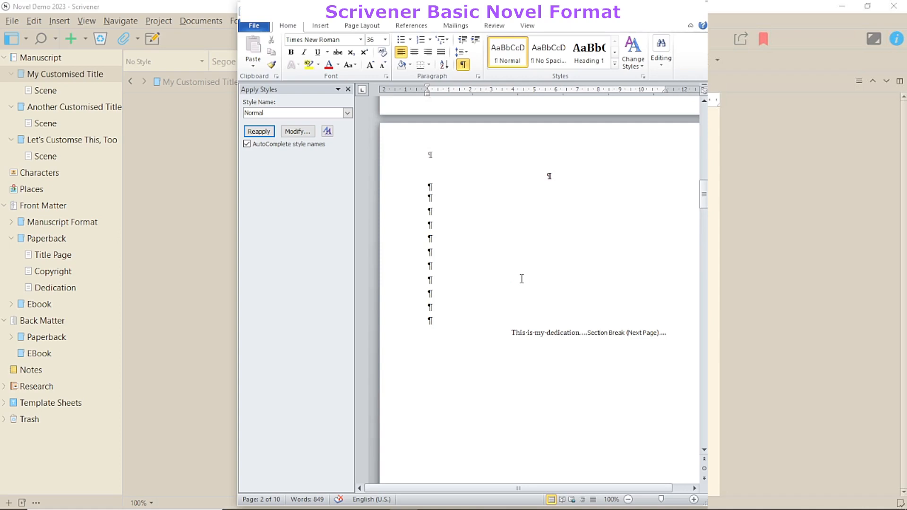
scroll(522, 279, "down", 12)
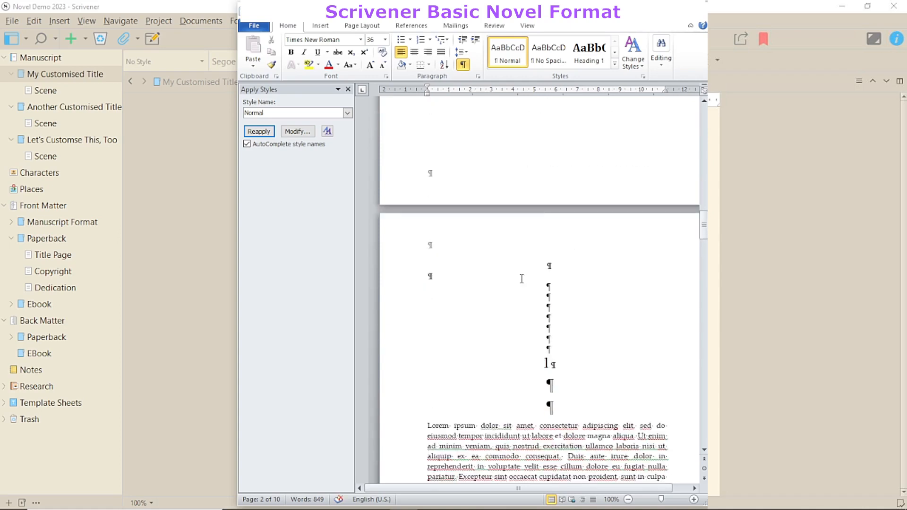
left_click(393, 286)
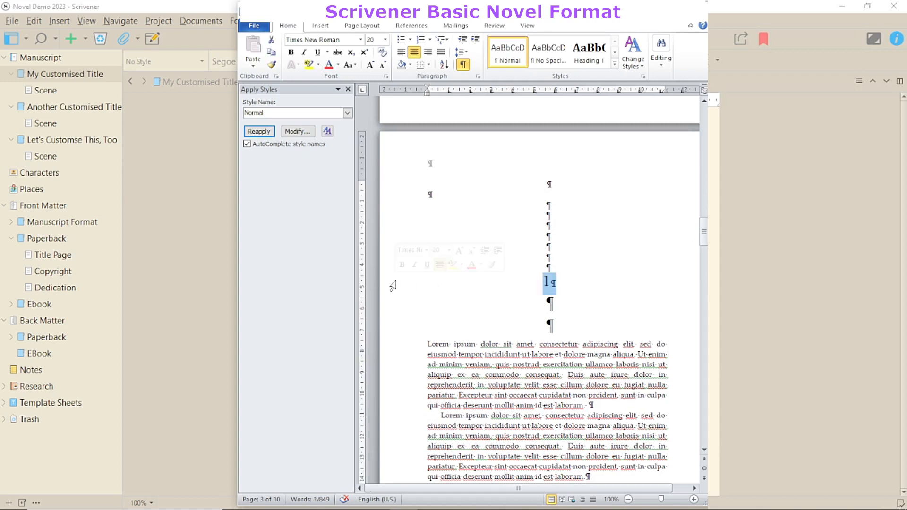
left_click(328, 131)
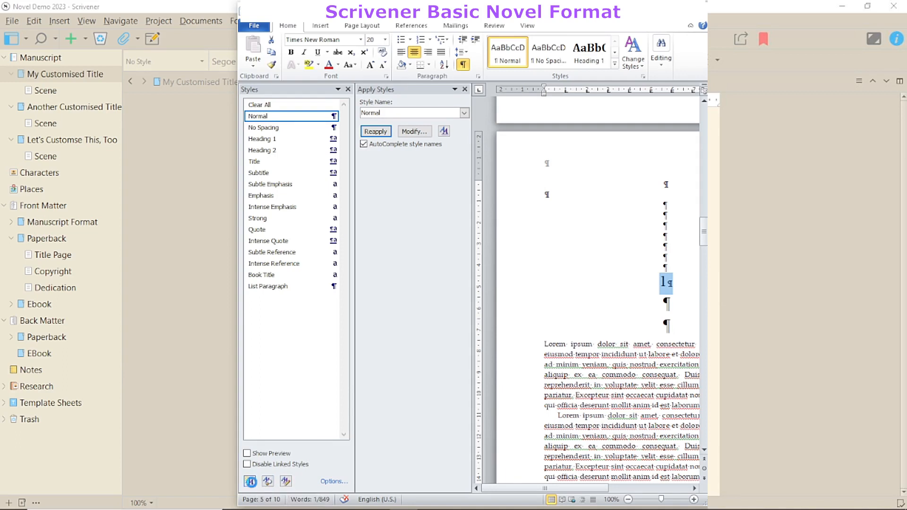
left_click(249, 481)
type("Chapter Titles")
left_click(333, 165)
left_click(333, 172)
left_click(364, 178)
left_click(362, 188)
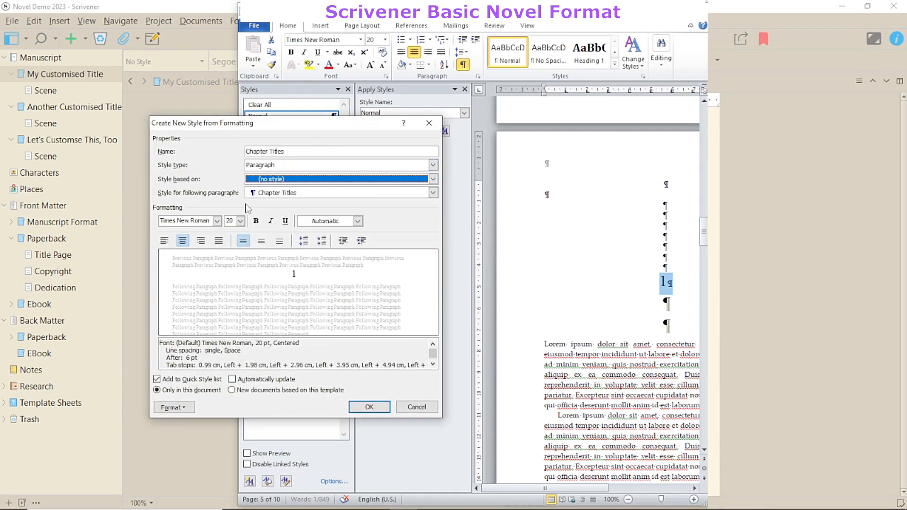
Step: Set the style's following paragraph to Normal, its font to Libre Baskerville bold, and save the new style
left_click(273, 194)
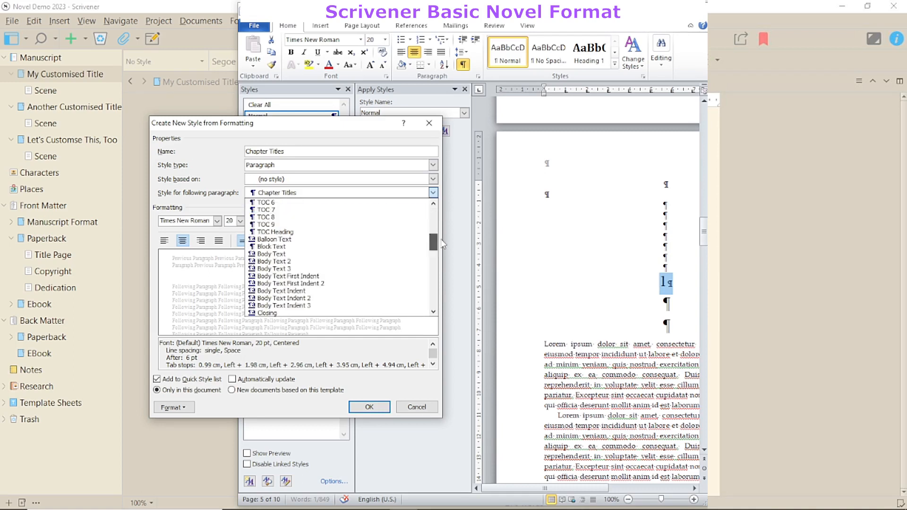
left_click(266, 209)
left_click(217, 221)
left_click(228, 274)
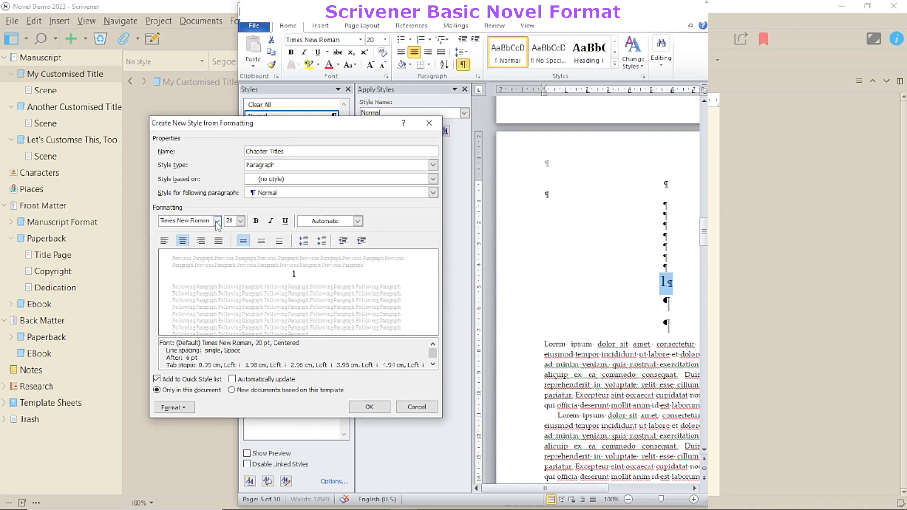
left_click(256, 221)
left_click(369, 407)
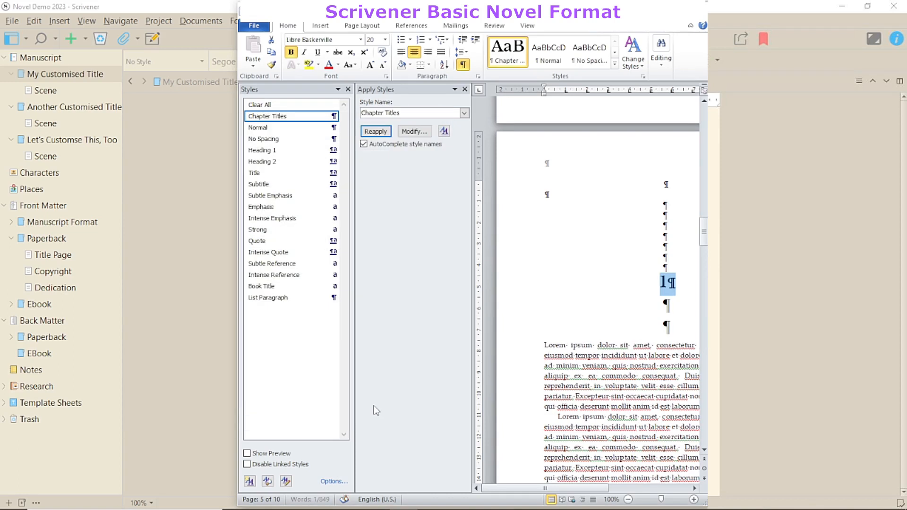
Step: Review the indent and spacing settings of the Chapter Titles style without changing them
left_click(414, 132)
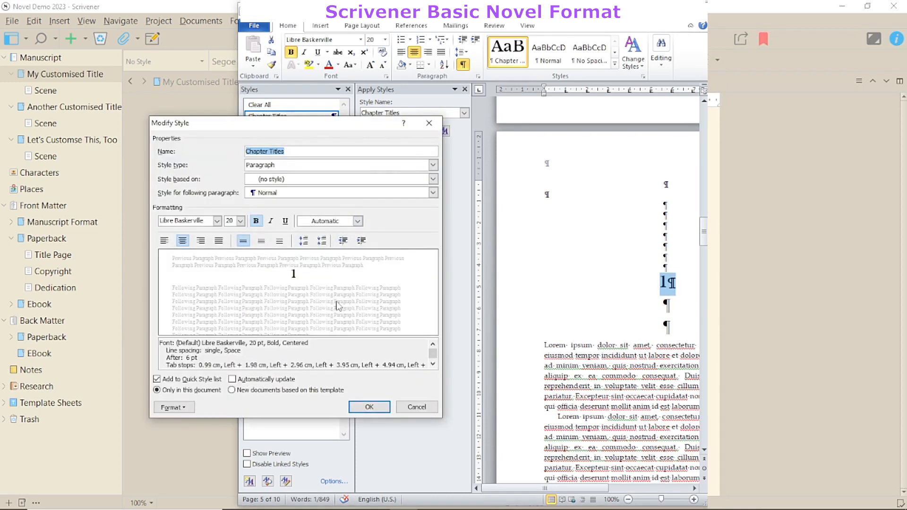
left_click(174, 407)
left_click(216, 306)
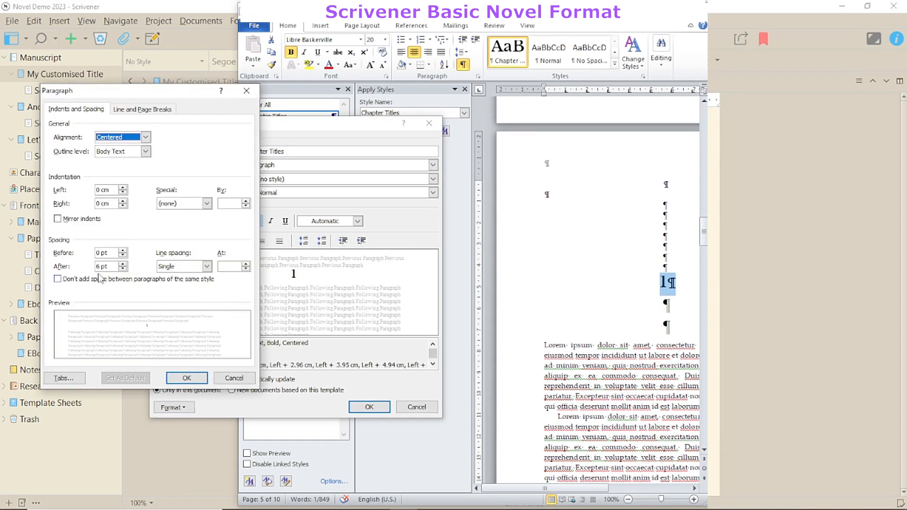
left_click(234, 378)
left_click(417, 407)
Step: Apply the Chapter Titles style to the chapter number lines 2 and 3
scroll(589, 301, "down", 15)
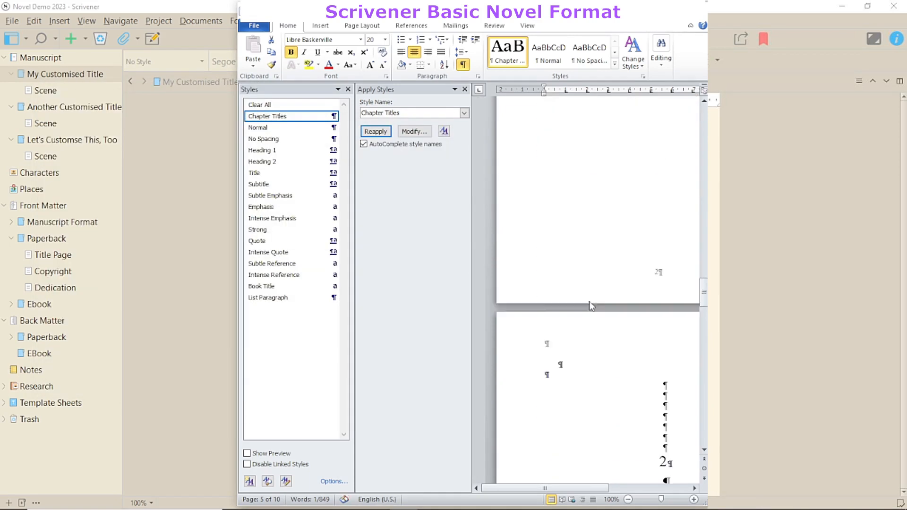
left_click(519, 272)
left_click(267, 116)
scroll(574, 321, "down", 15)
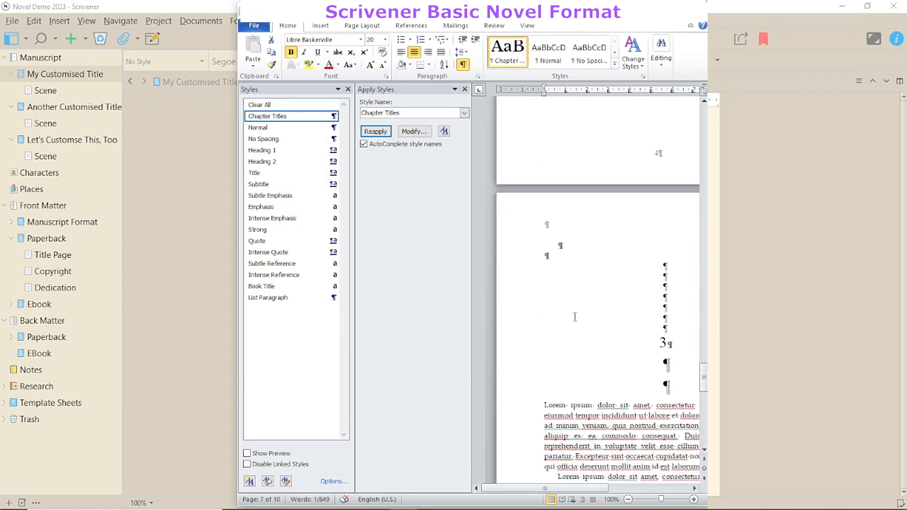
left_click(523, 348)
left_click(267, 117)
Step: Enter a CONTENTS heading on the page after the dedication in bold 22 pt, with two empty paragraphs beneath it
scroll(589, 339, "down", 5)
scroll(589, 339, "down", 10)
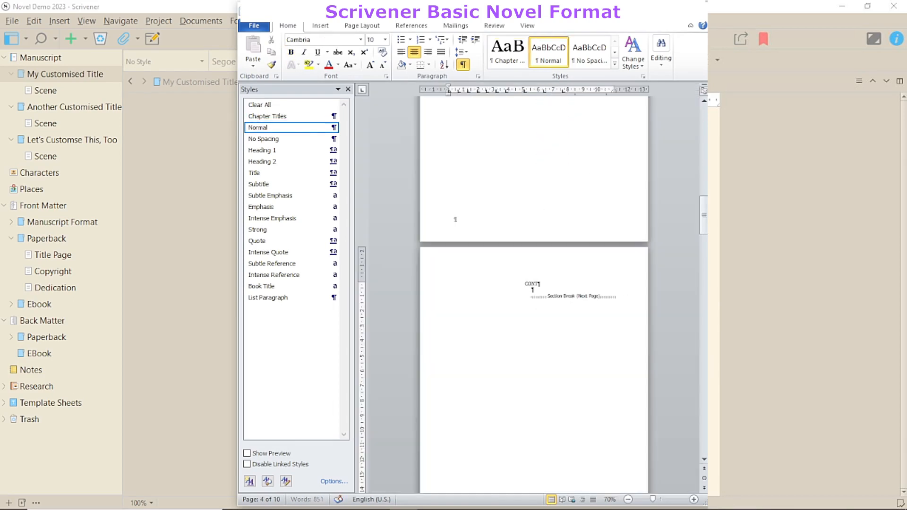
type("ENTS")
left_click(431, 284)
key("ctrl+b")
key("ctrl+shift+period")
key("ctrl+shift+period")
key("ctrl+shift+period")
key("ctrl+shift+period")
key("ctrl+shift+period")
key("ctrl+shift+period")
key("ctrl+shift+period")
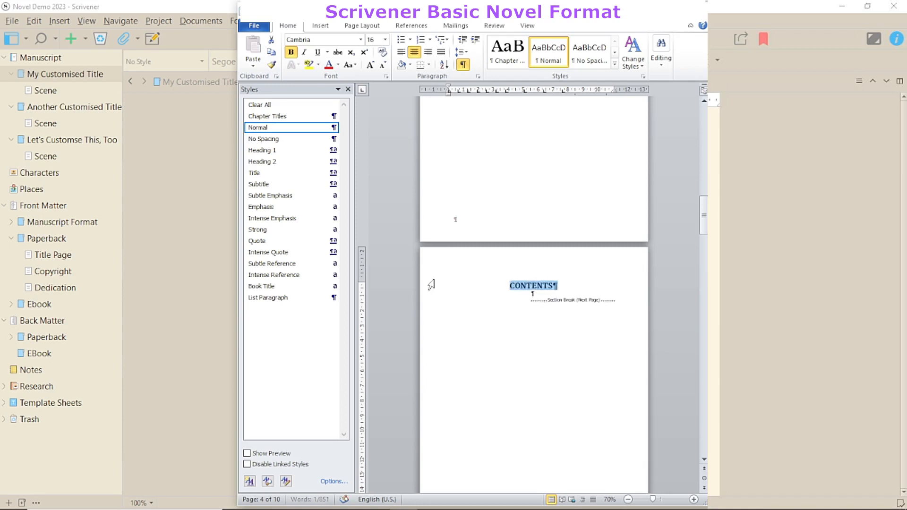
left_click(568, 279)
key("Return")
key("Return")
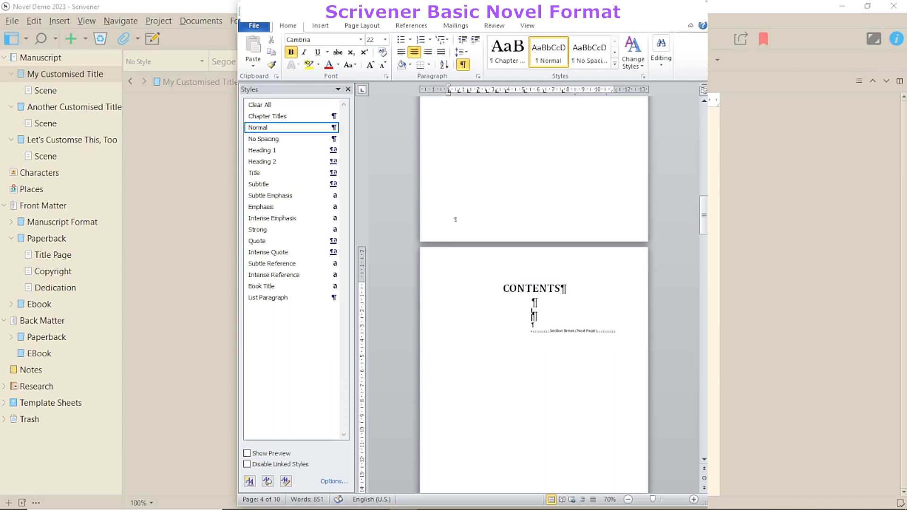
Step: Insert a custom table of contents under the heading, with Chapter Titles as level 1 and the built-in heading levels cleared
left_click(411, 26)
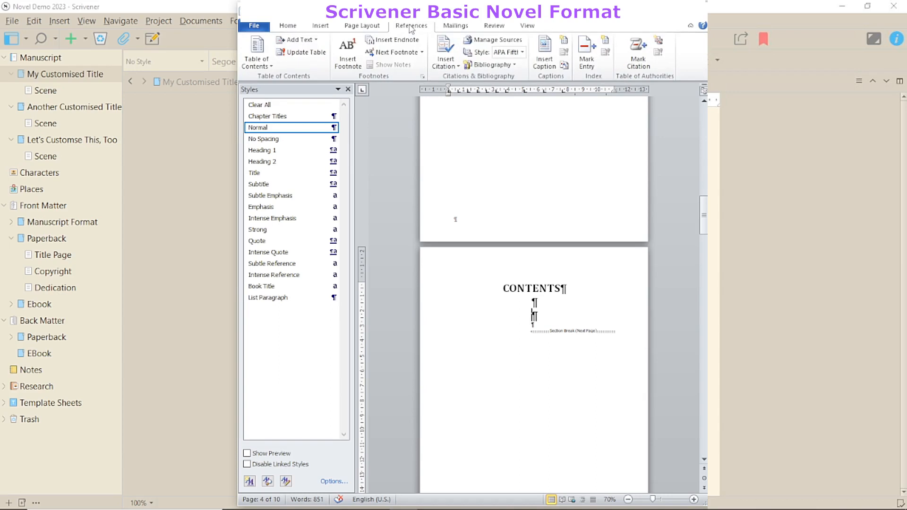
left_click(262, 64)
left_click(347, 318)
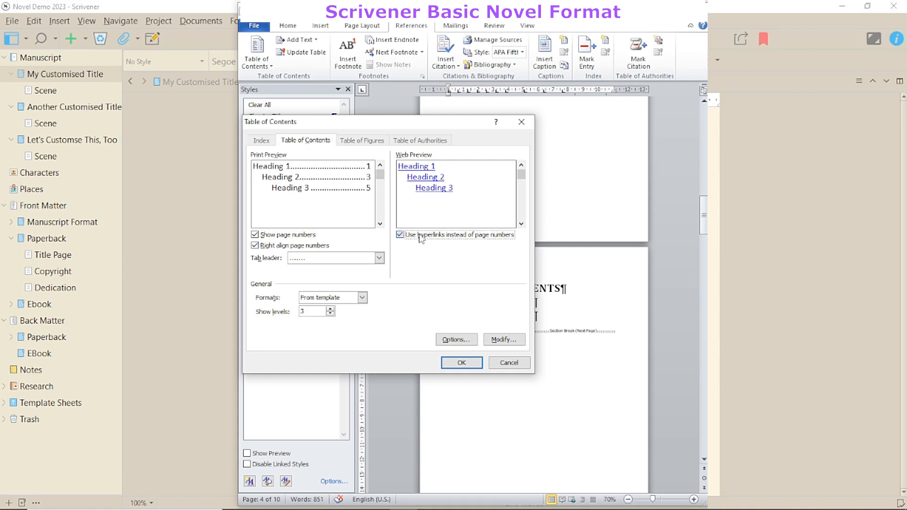
left_click(466, 341)
left_click(539, 218)
type("1")
left_click_drag(527, 258, 514, 234)
key("BackSpace")
key("BackSpace")
key("Return")
key("Return")
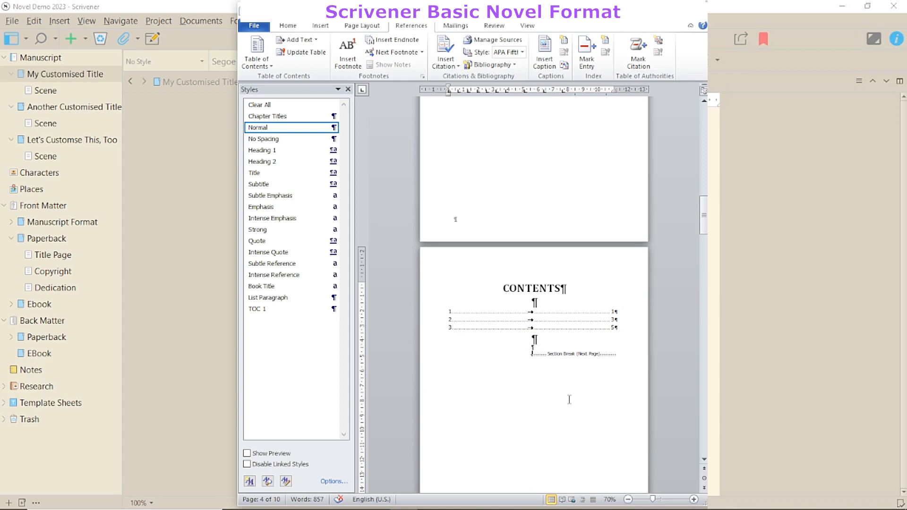
Step: Enlarge the MY NOVEL title on the title page and make it bold
scroll(570, 399, "up", 10)
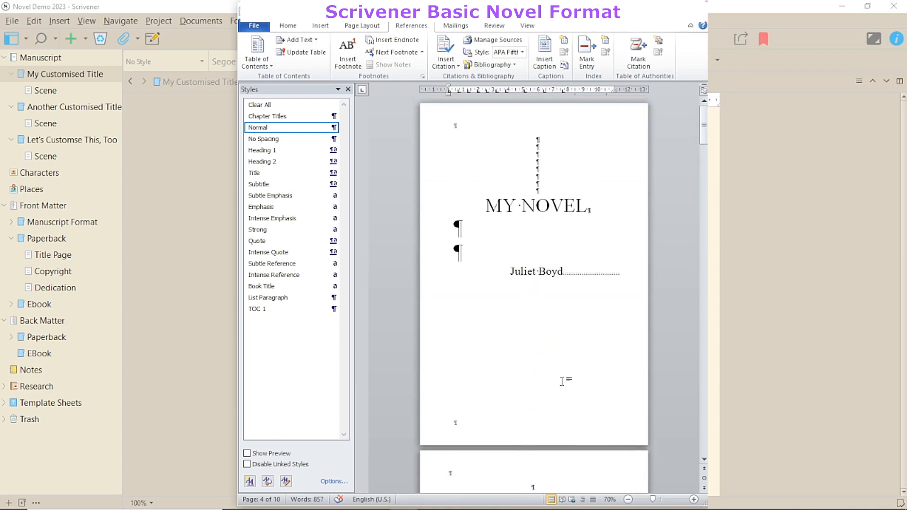
left_click(438, 211)
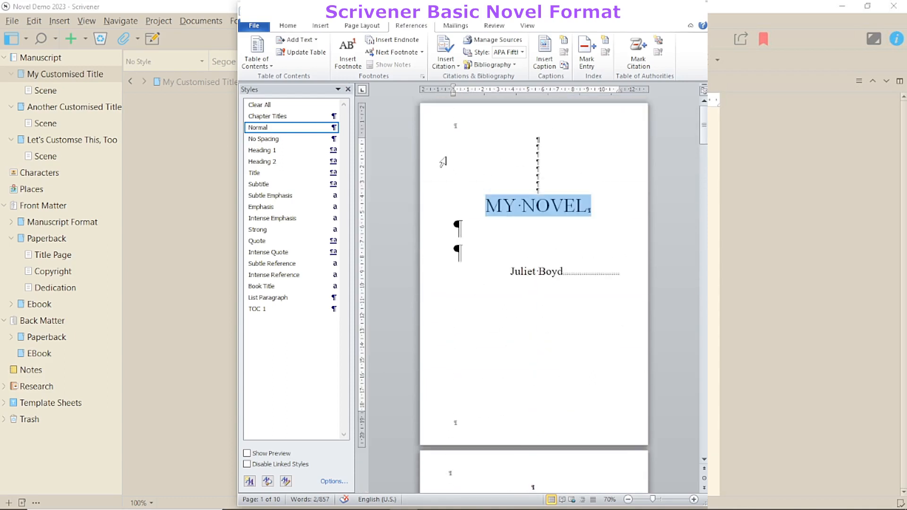
key("ctrl+shift+period")
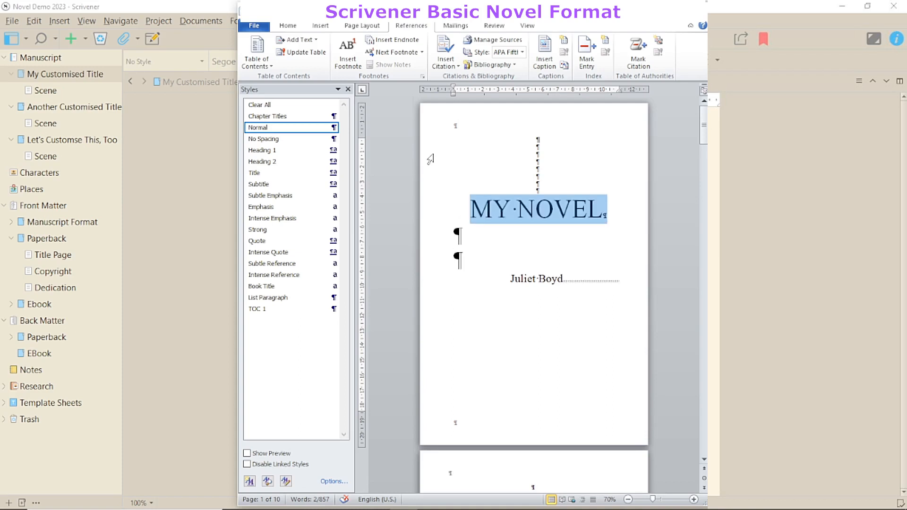
key("ctrl+b")
left_click_drag(512, 280, 563, 279)
left_click(563, 279)
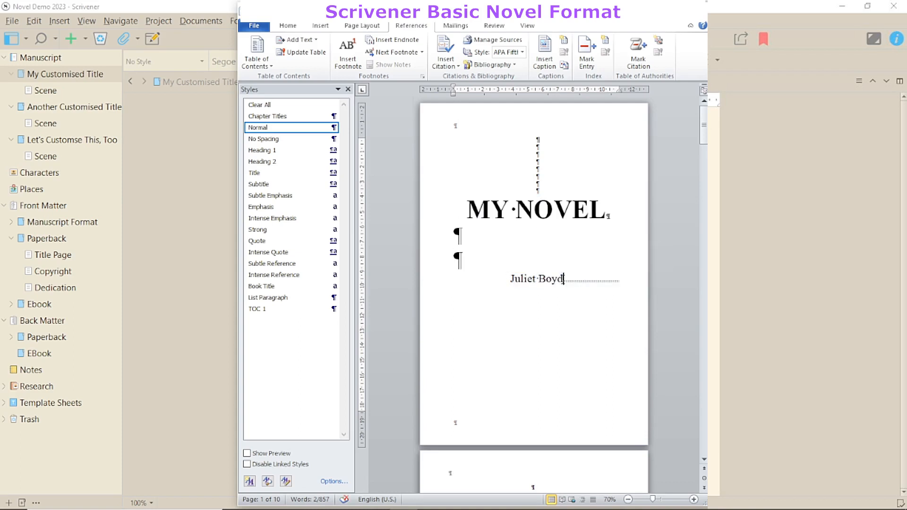
Step: Add two empty paragraphs between the title and the author line on the title page
left_click(538, 237)
key("Return")
key("Return")
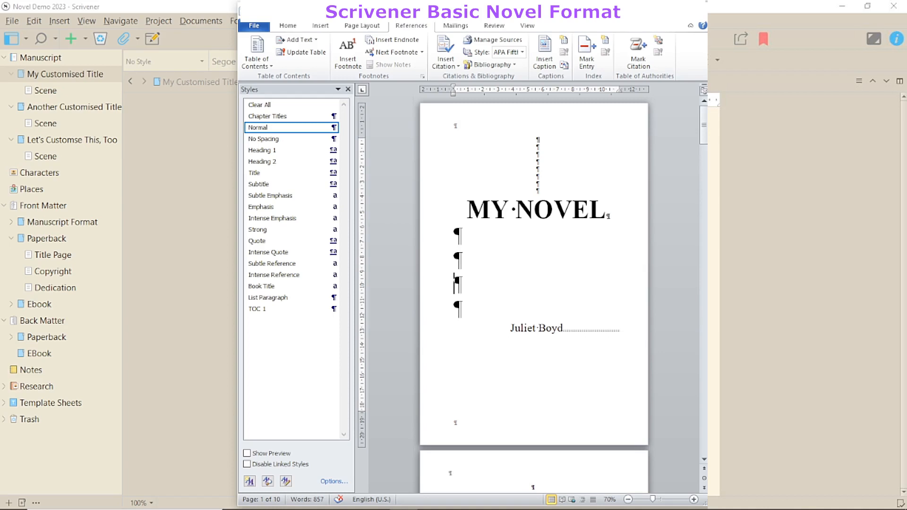
Step: Look through the dedication, contents and first chapter pages to check their layout
scroll(659, 254, "down", 15)
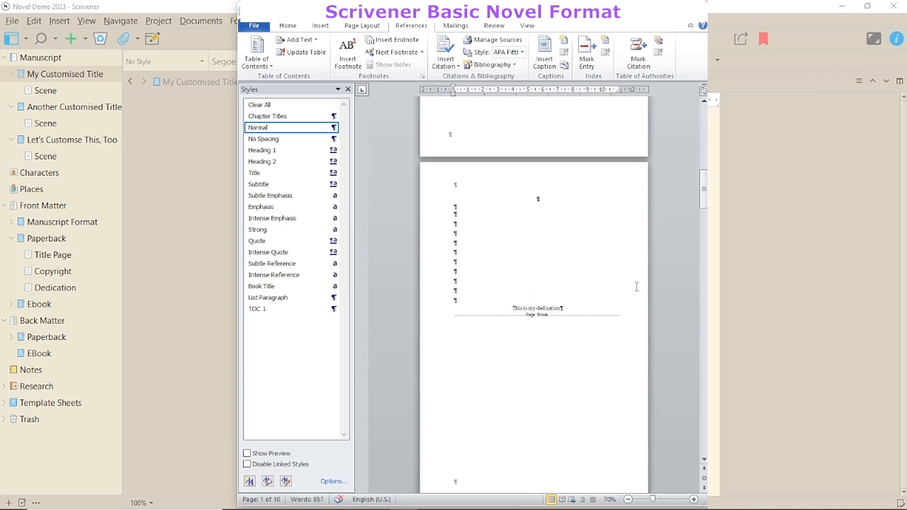
scroll(637, 287, "down", 3)
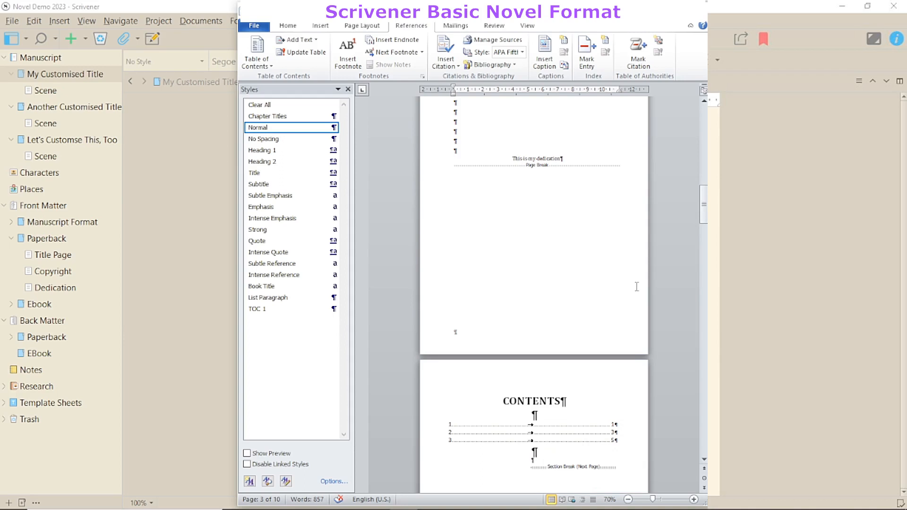
scroll(637, 286, "down", 9)
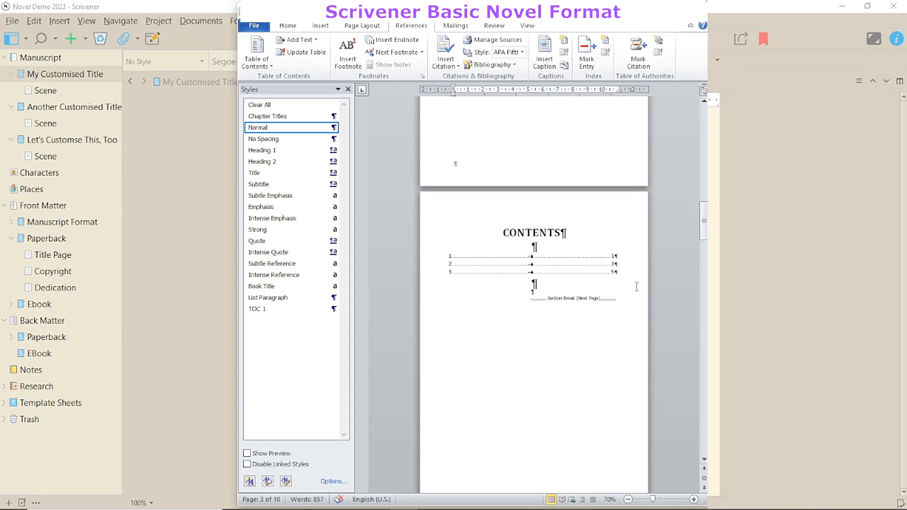
scroll(637, 287, "down", 5)
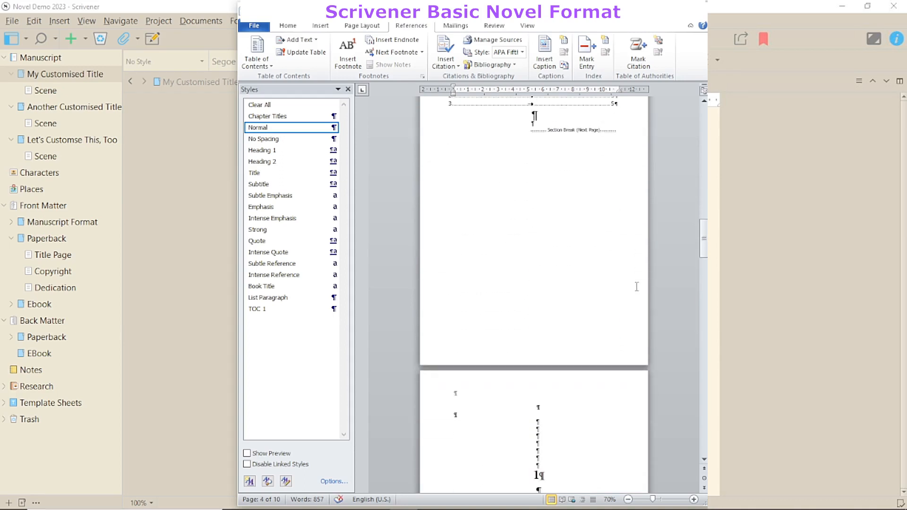
scroll(637, 287, "down", 12)
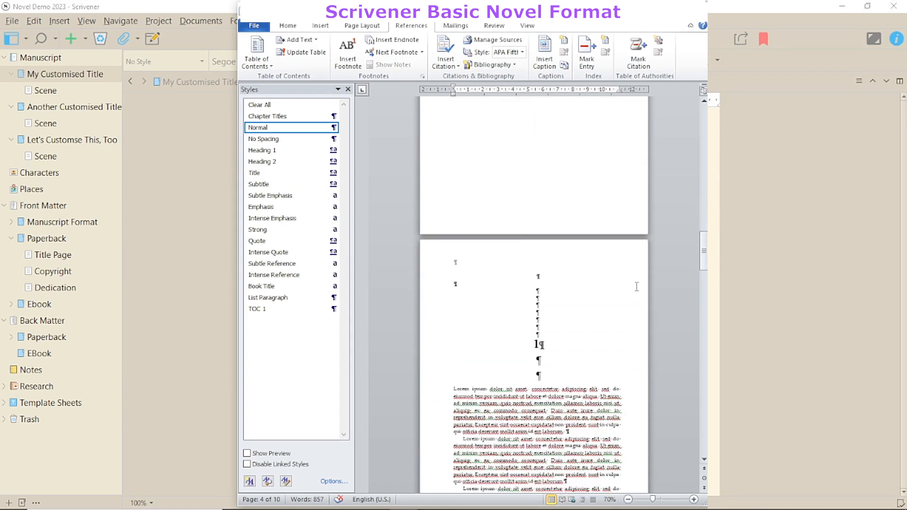